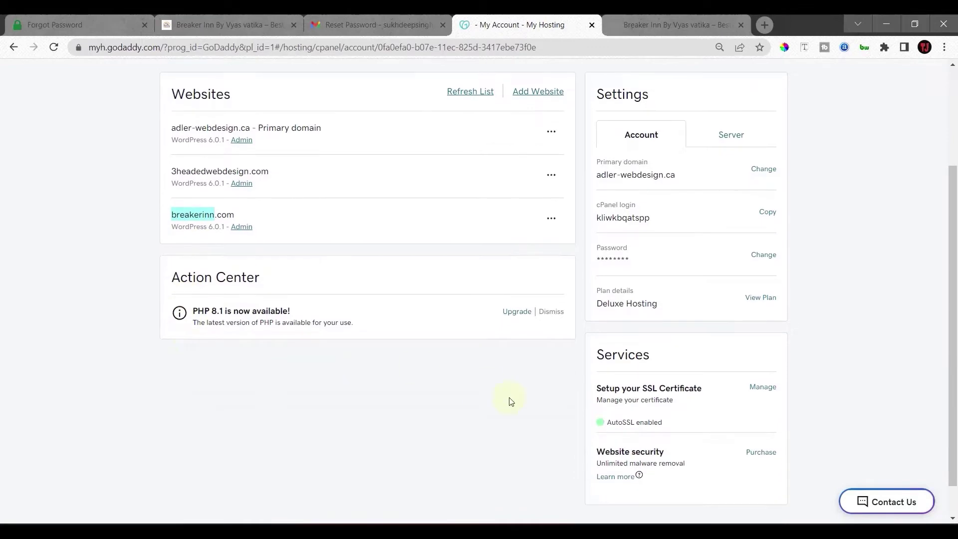
Open the SSL certificate management from the Services section of the hosting account
click(509, 398)
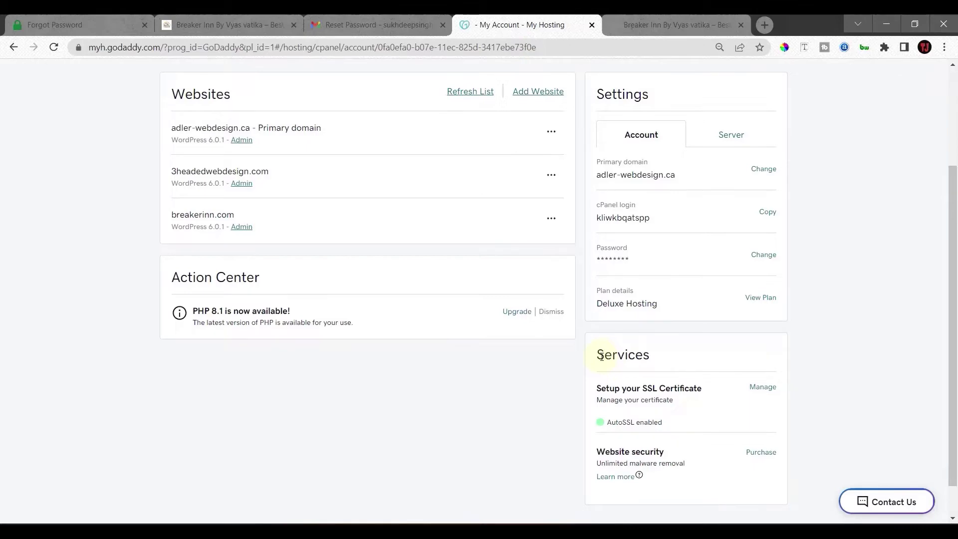
double_click(601, 356)
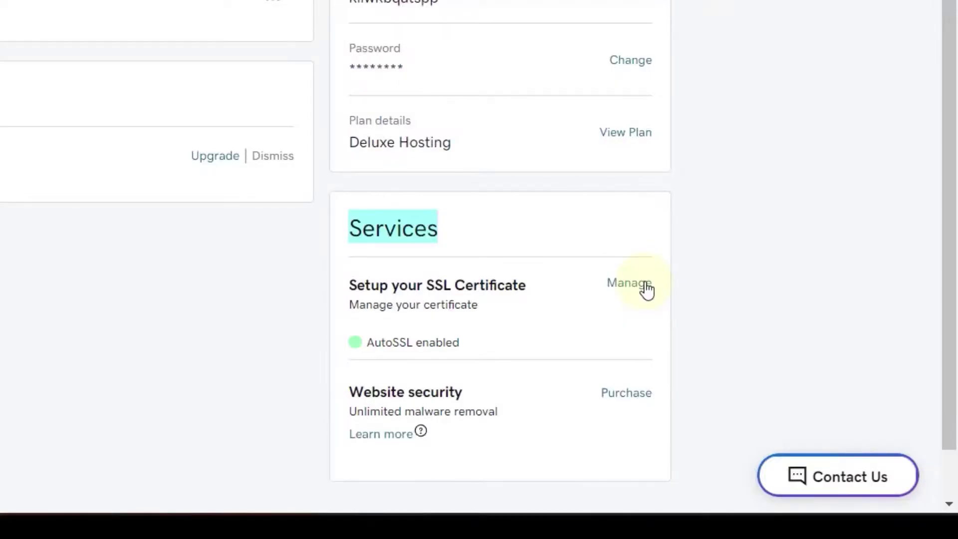
click(645, 284)
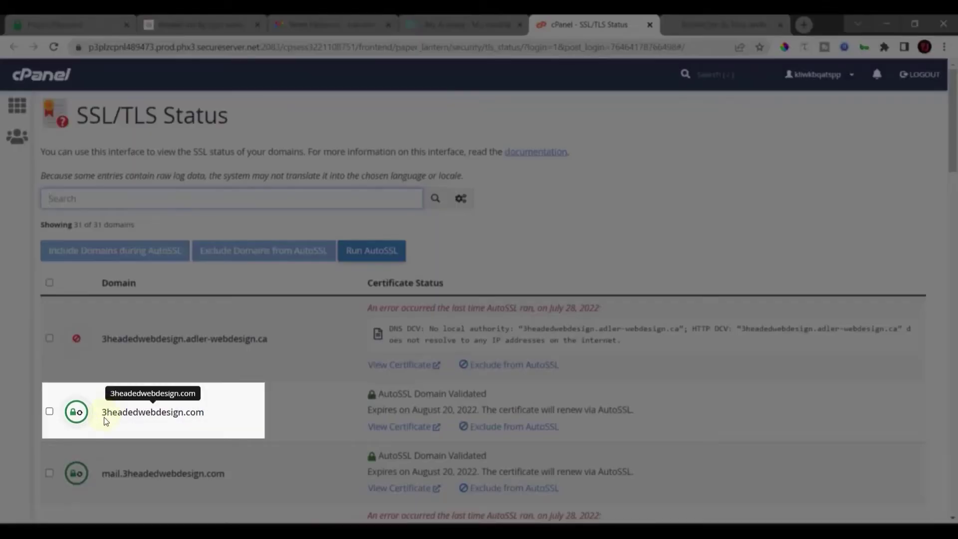
Filter the SSL/TLS Status domain list by "breakerinn"
click(153, 192)
text(t)
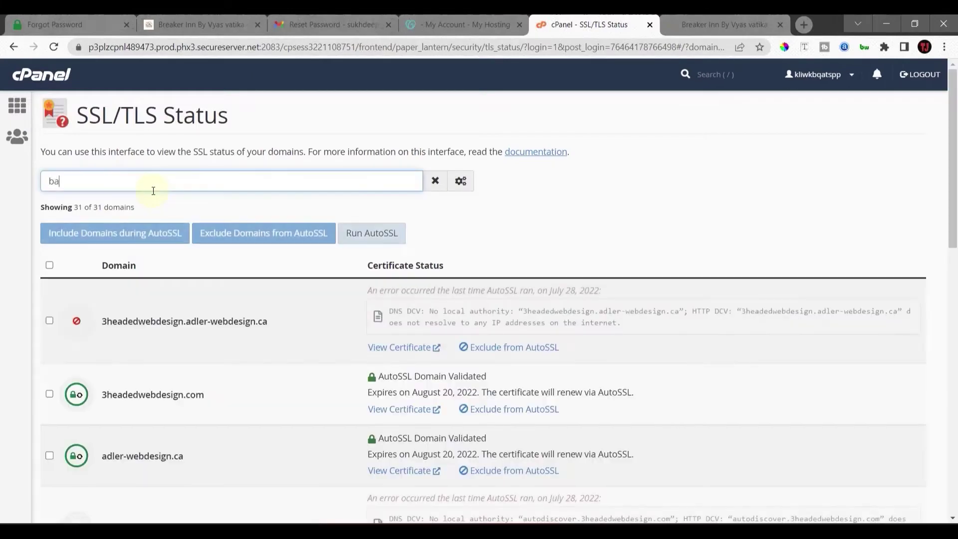
text(rea)
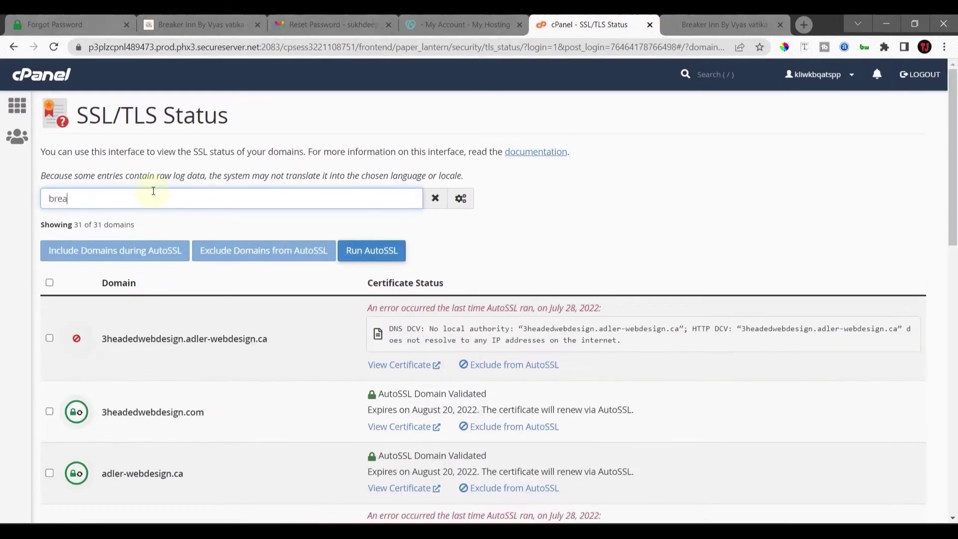
text(kerinn)
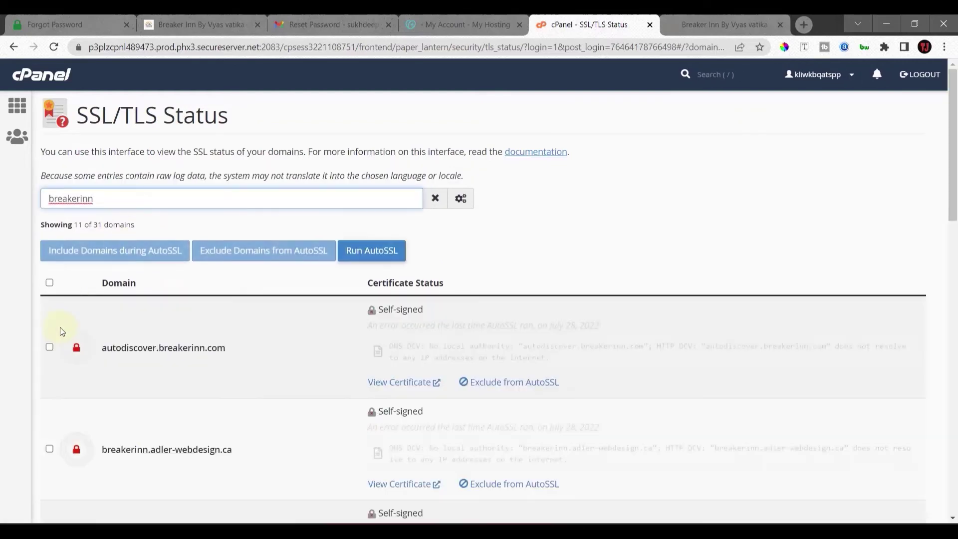
scroll(60, 332, down, 2)
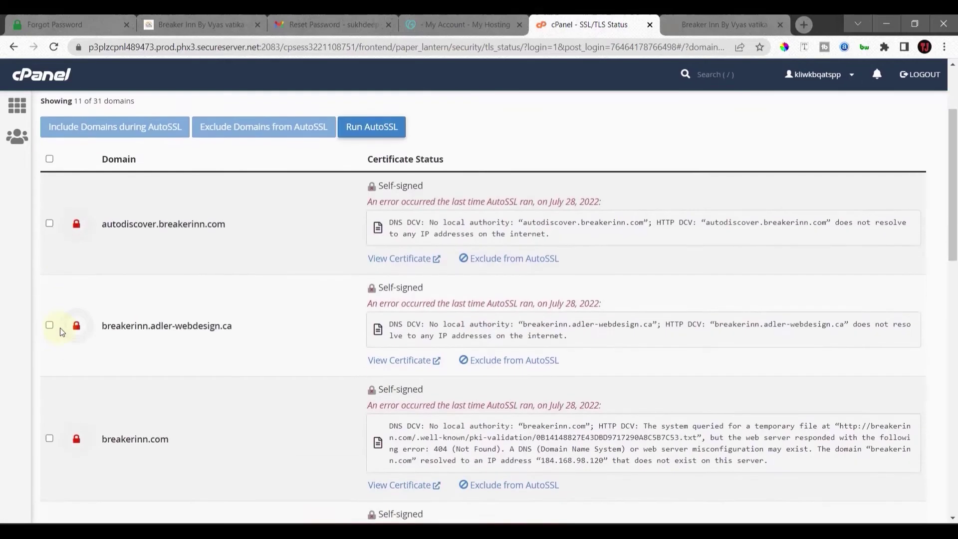
scroll(61, 331, down, 3)
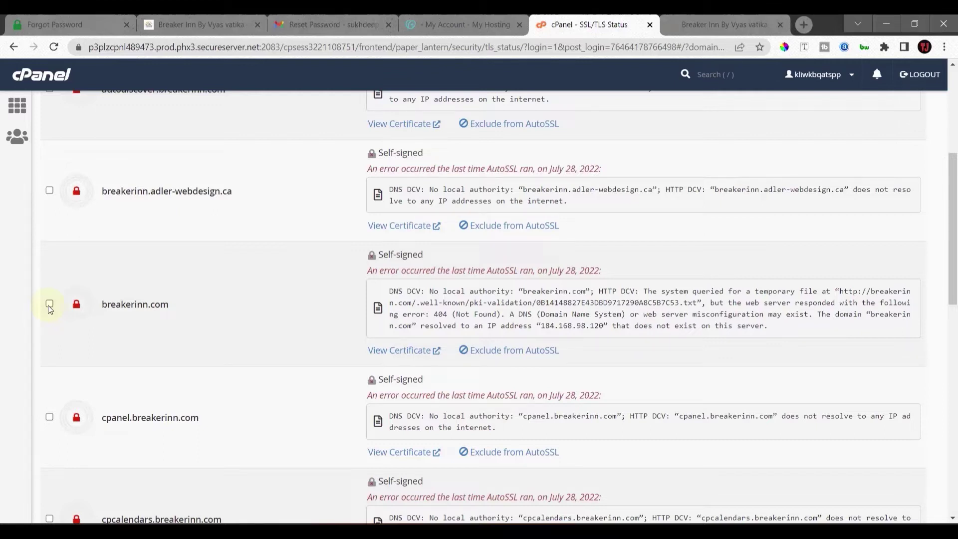
click(49, 305)
scroll(51, 364, down, 5)
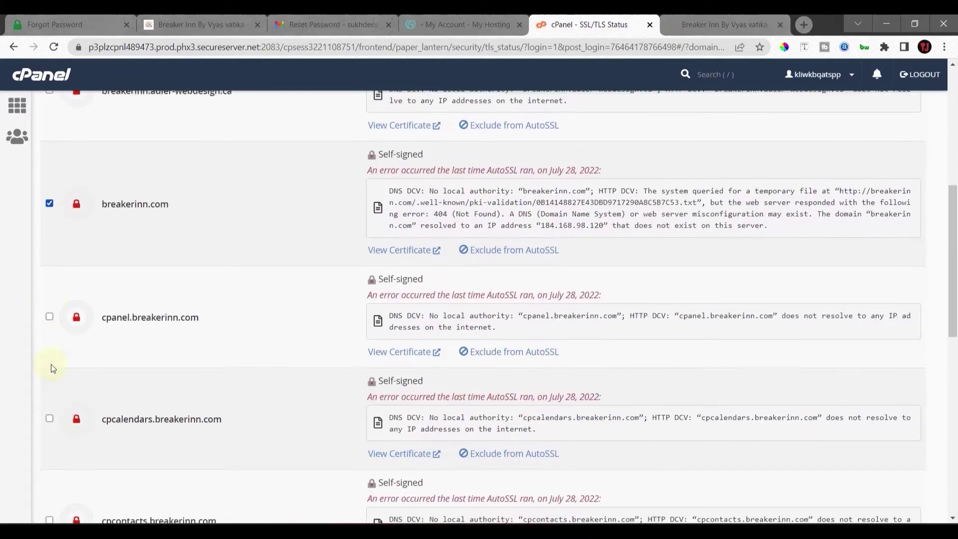
scroll(51, 367, down, 3)
click(49, 394)
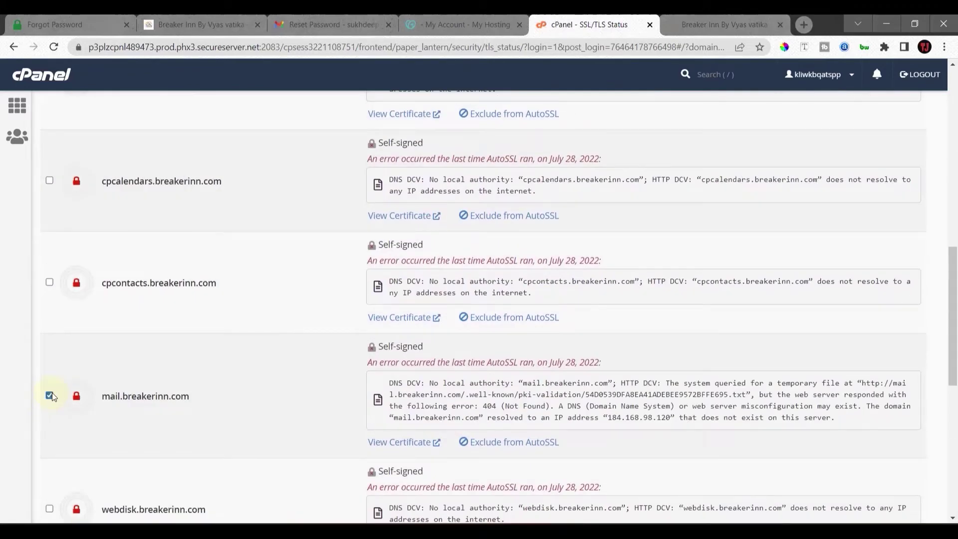
scroll(54, 397, down, 3)
scroll(54, 396, down, 2)
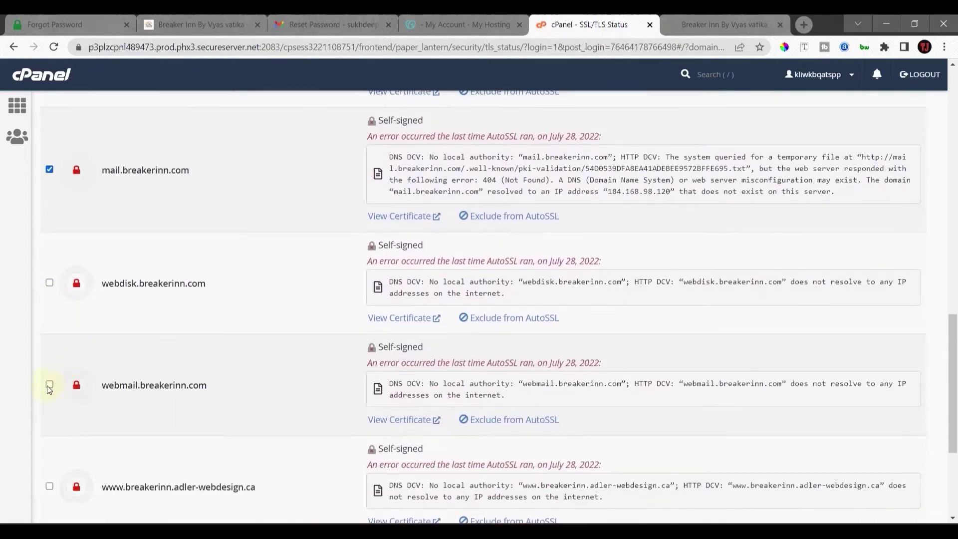
click(49, 385)
scroll(47, 388, down, 4)
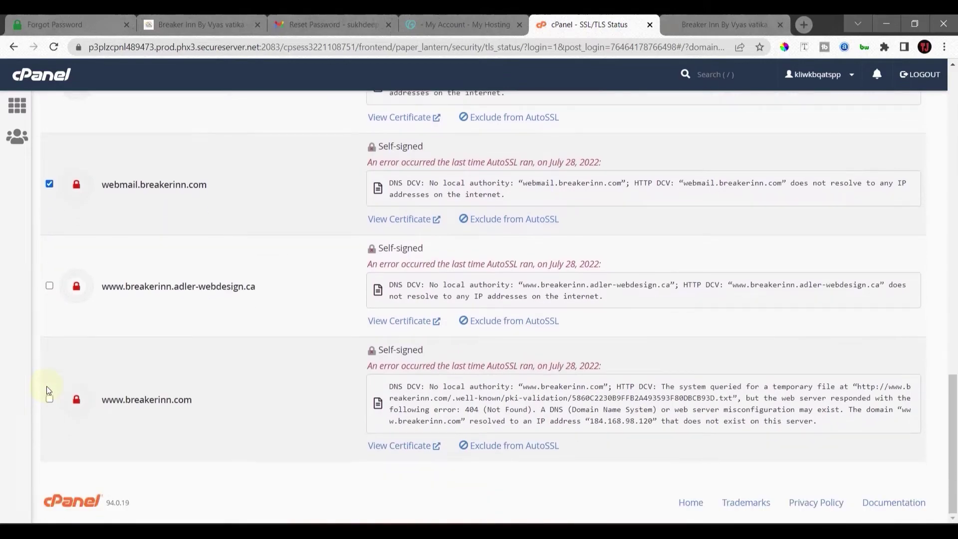
click(49, 398)
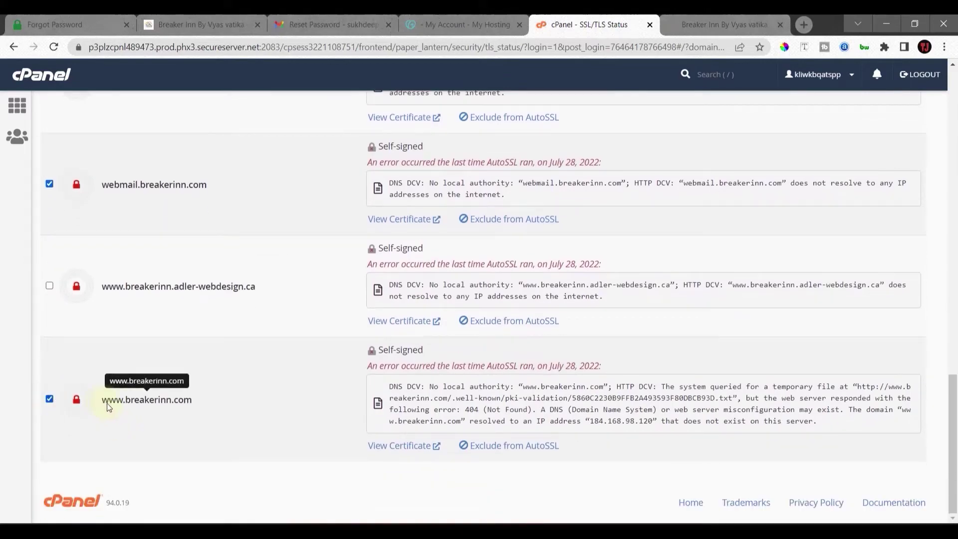
scroll(285, 386, up, 15)
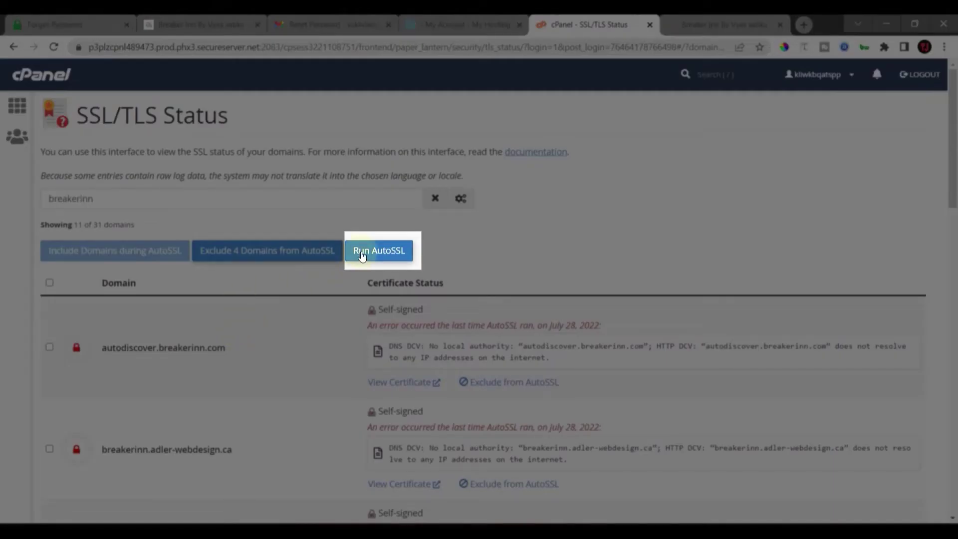
click(375, 257)
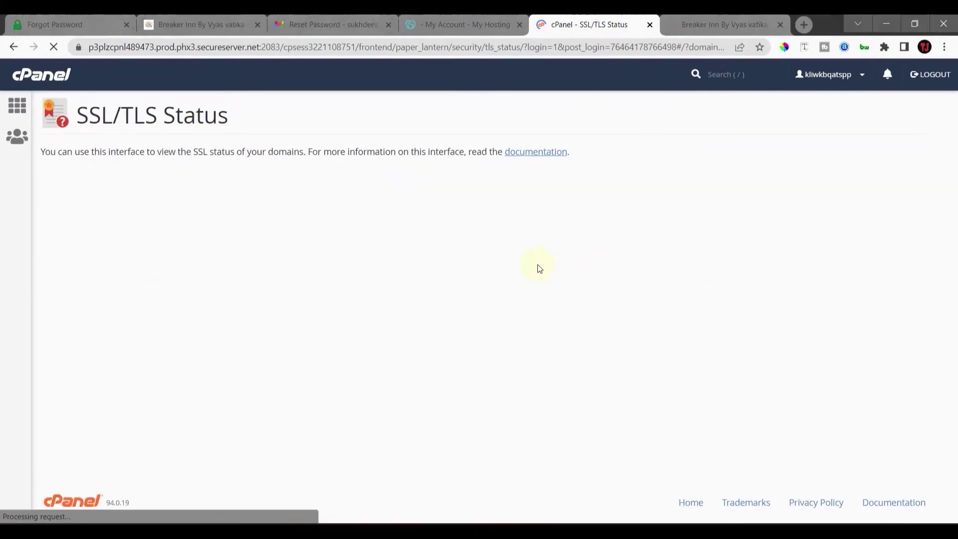
Switch to the open breakerinn.com site and reload it to check its connection security
key(ctrl+Tab)
click(53, 47)
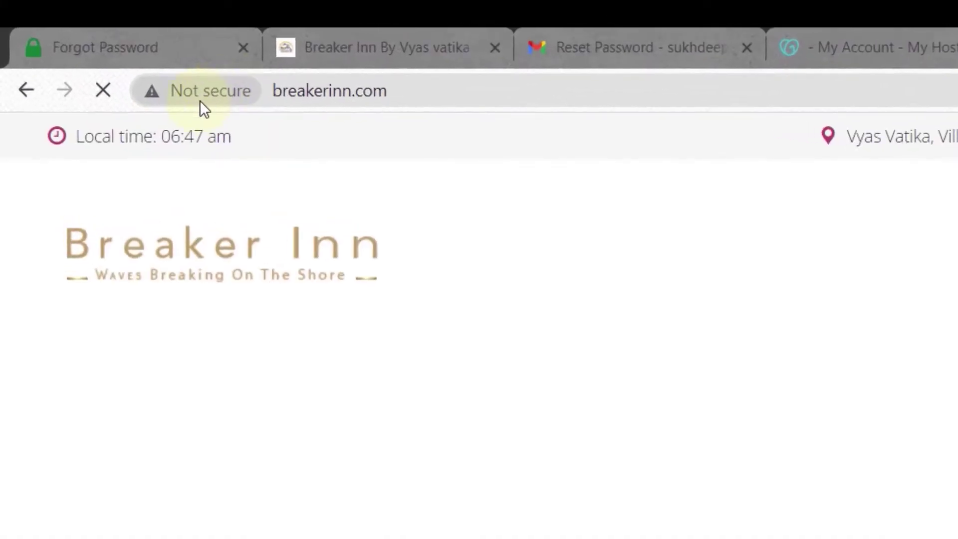
Go to the WordPress dashboard of breakerinn.com and open the page for adding new plugins
click(469, 26)
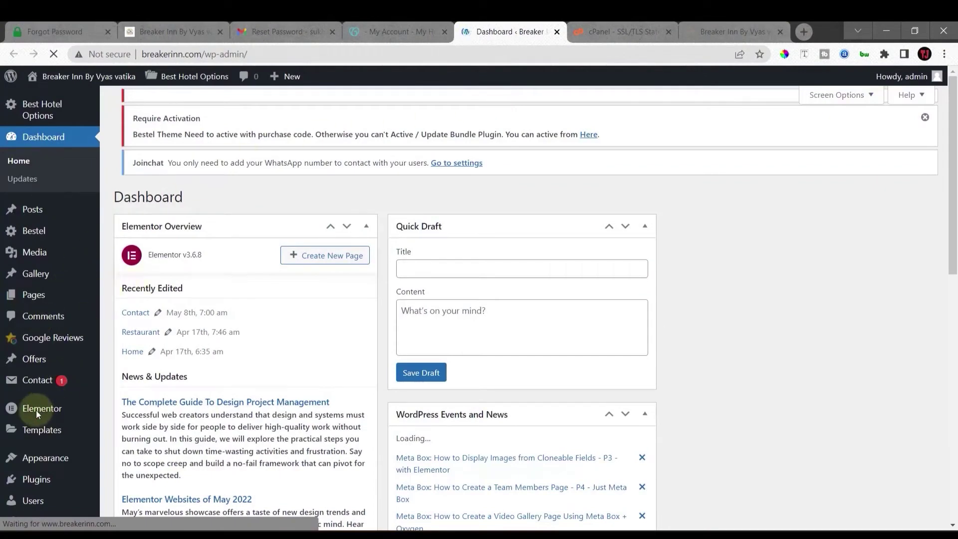
scroll(28, 342, down, 2)
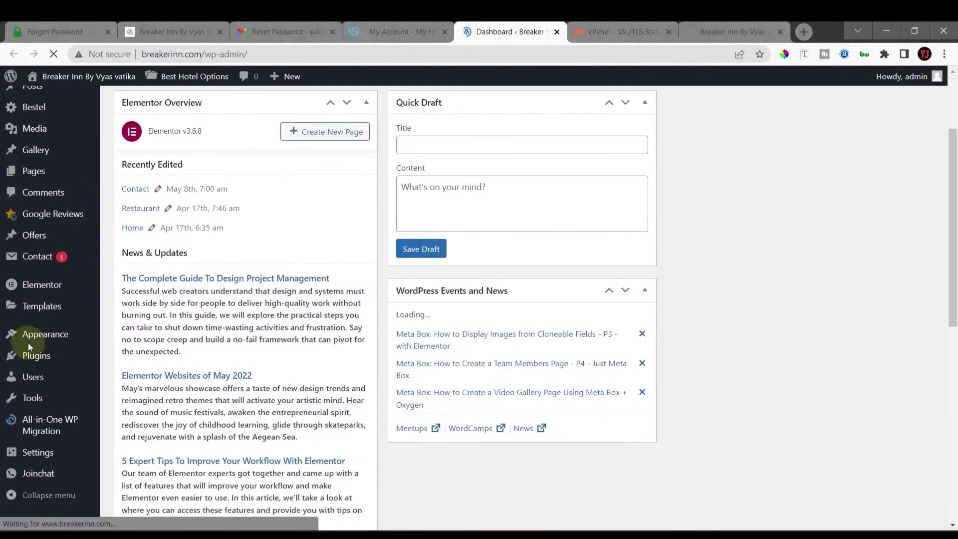
mouse_move(34, 376)
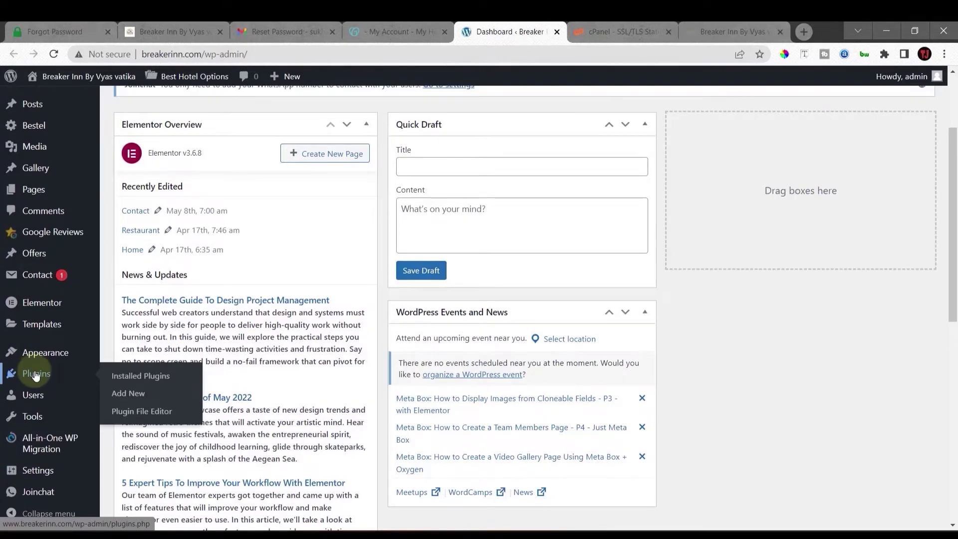
click(131, 395)
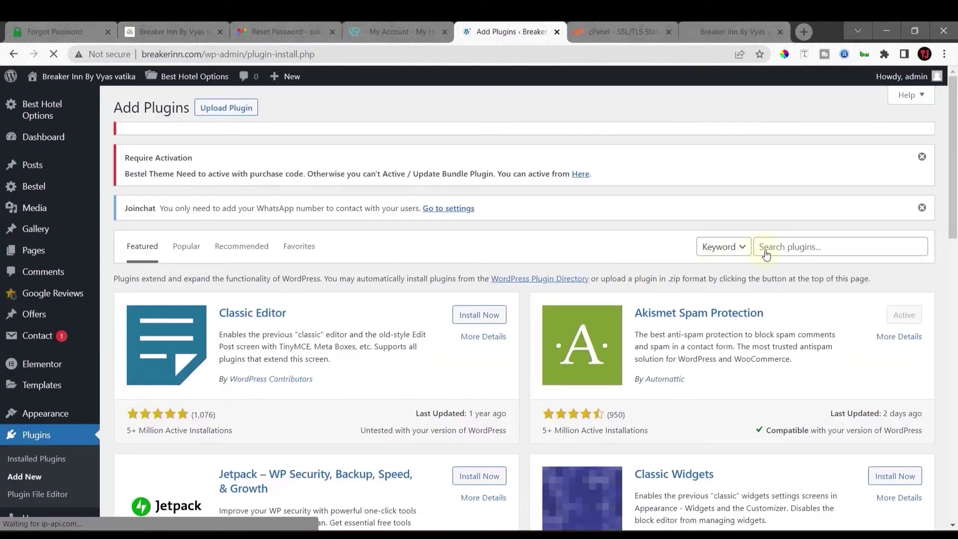
Search the plugin directory for "really simple ssl", then install and activate the Really Simple SSL plugin
click(772, 249)
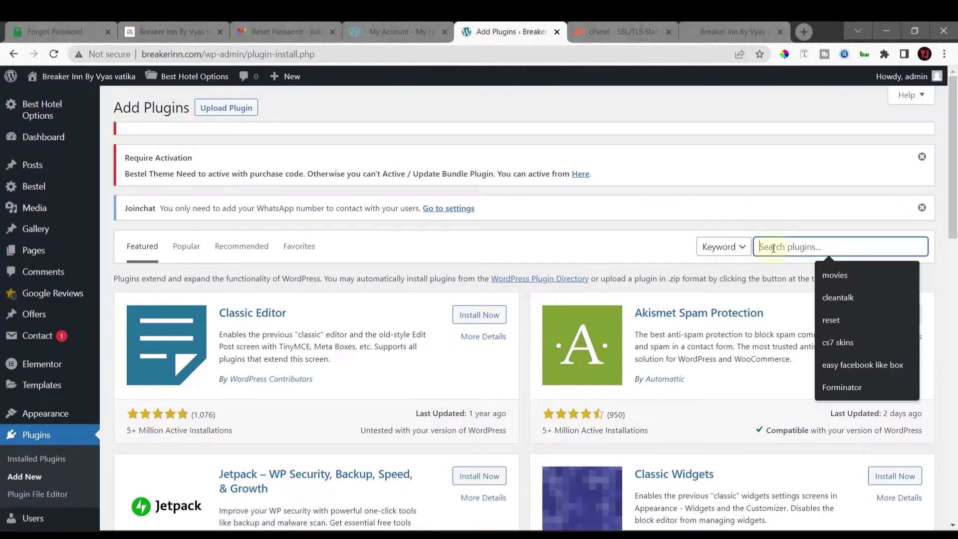
text(real)
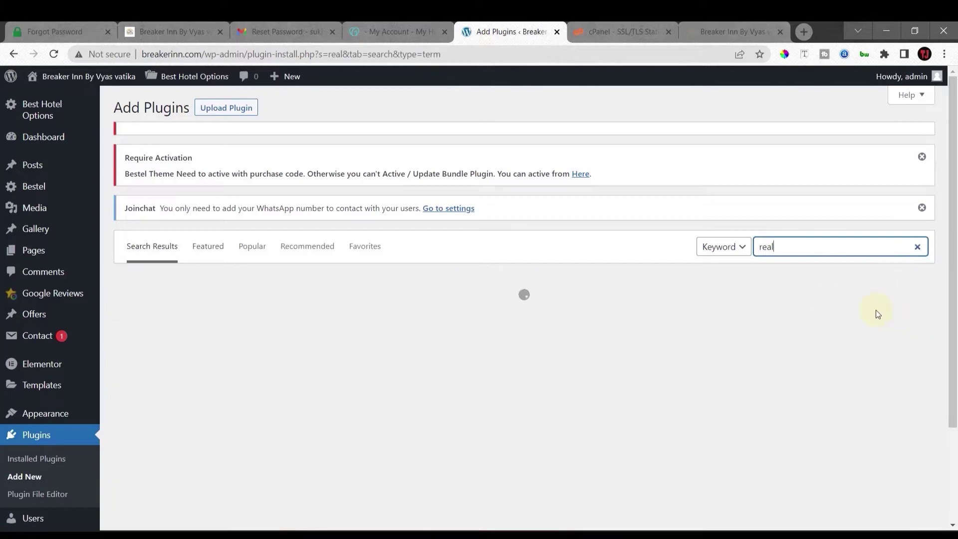
click(815, 246)
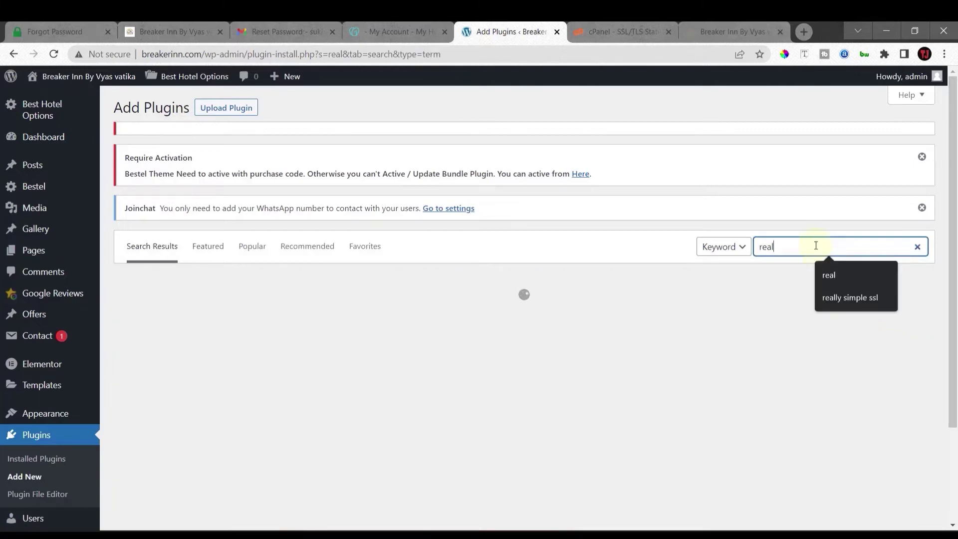
click(843, 300)
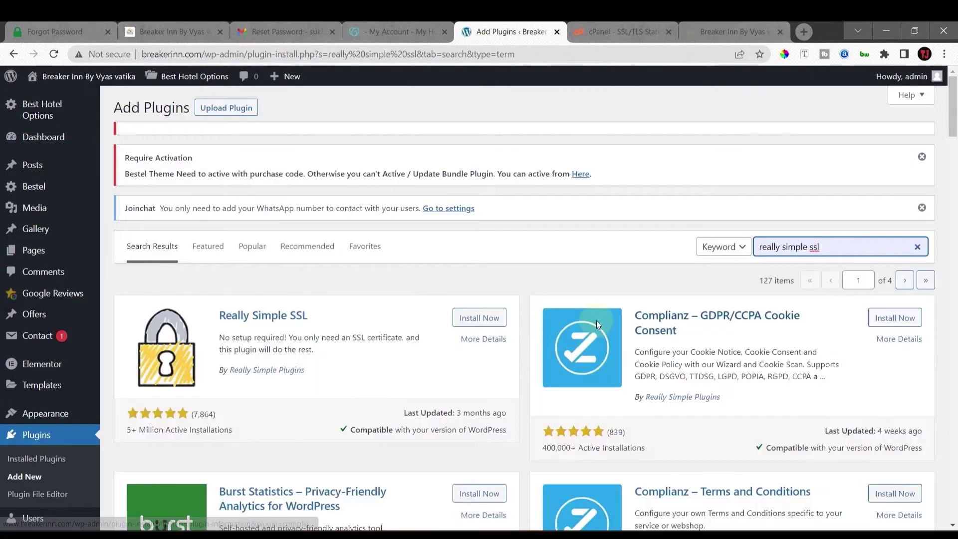
click(475, 319)
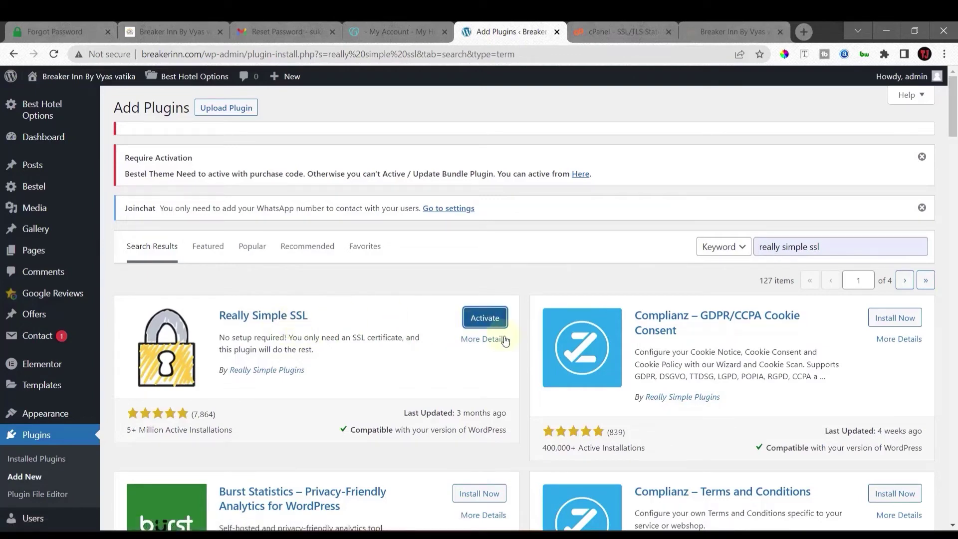
click(495, 320)
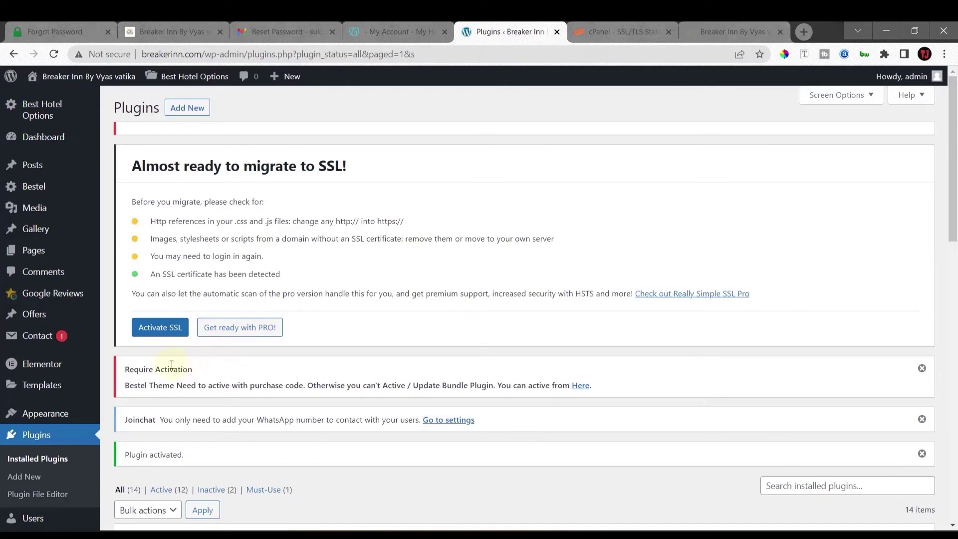
Check the SSL certificate line in the migration notice and activate SSL for the site
drag(155, 274, 300, 268)
click(301, 267)
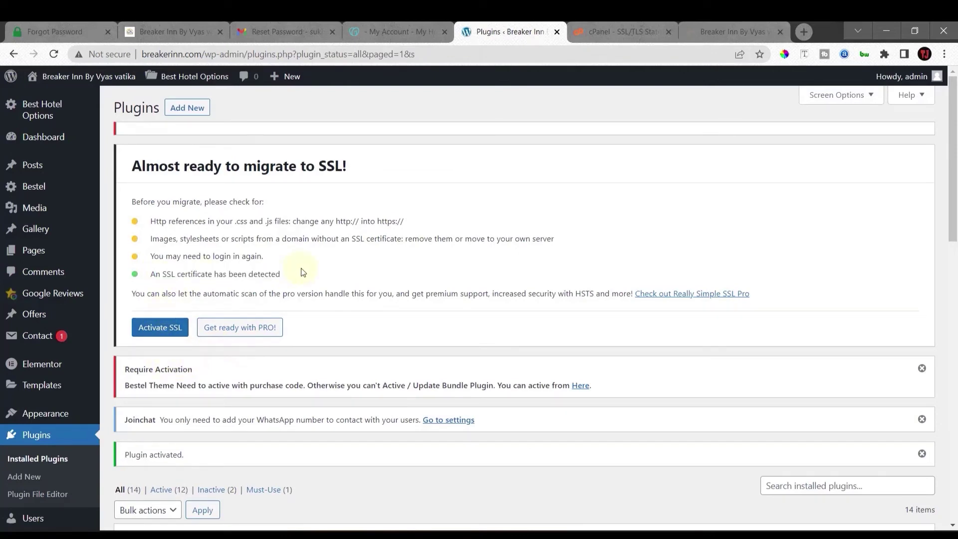
click(160, 328)
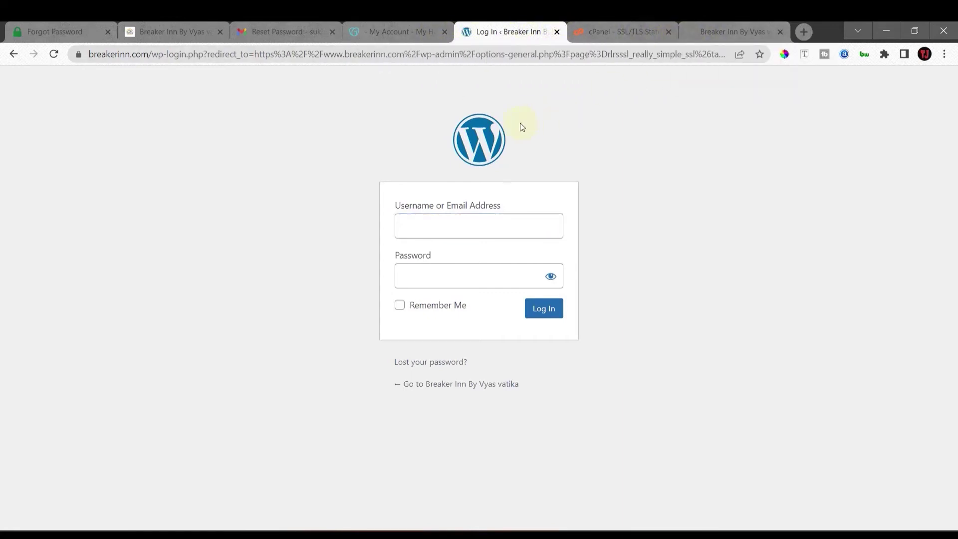
Reload the breakerinn.com site and view the security details of its connection and certificate
click(729, 31)
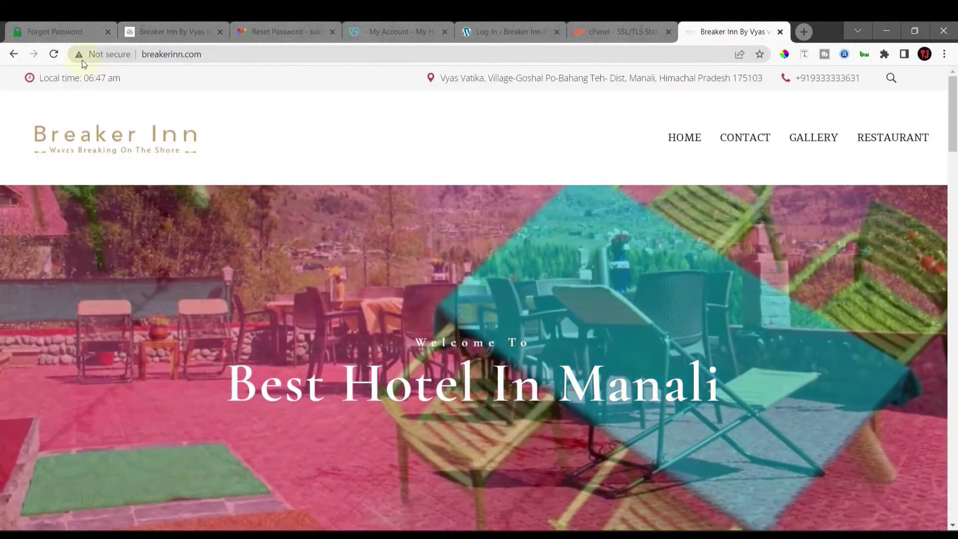
click(54, 53)
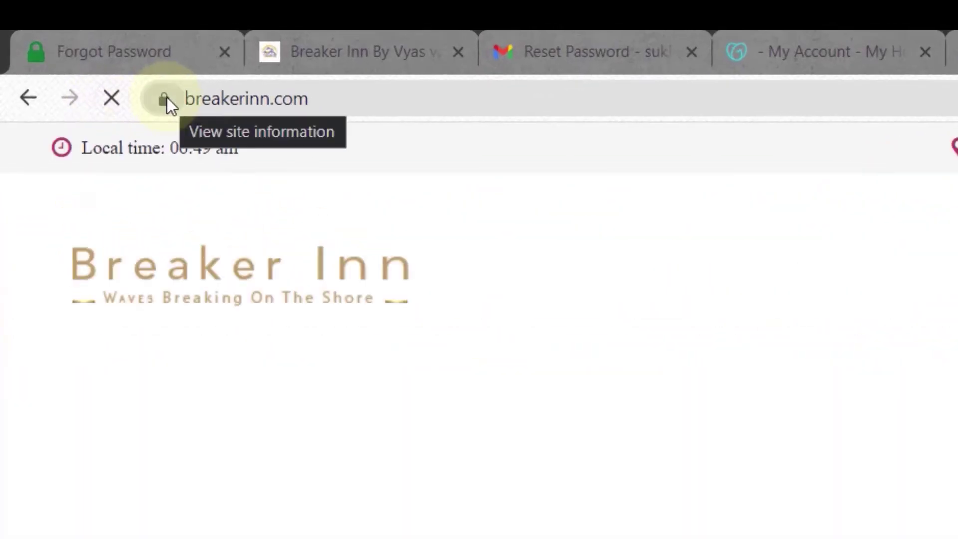
click(165, 98)
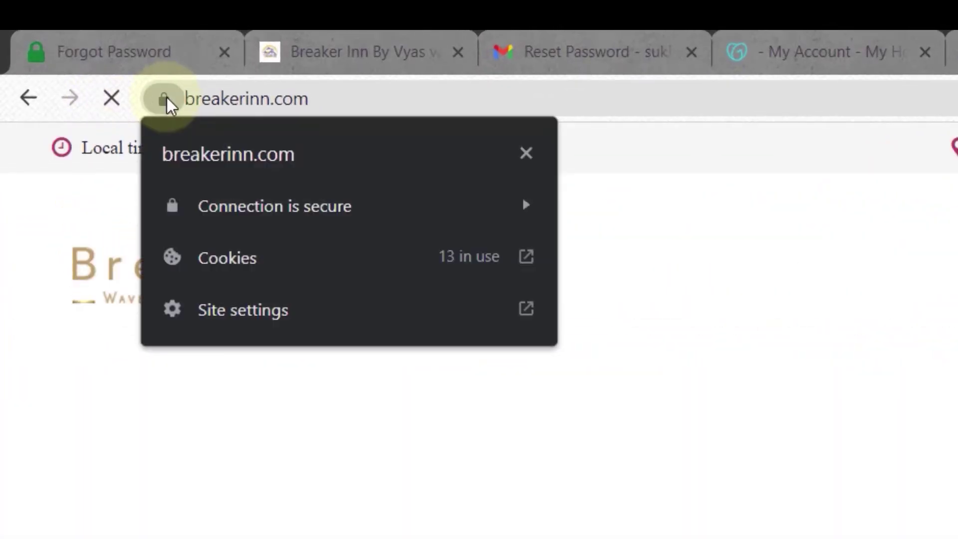
click(271, 207)
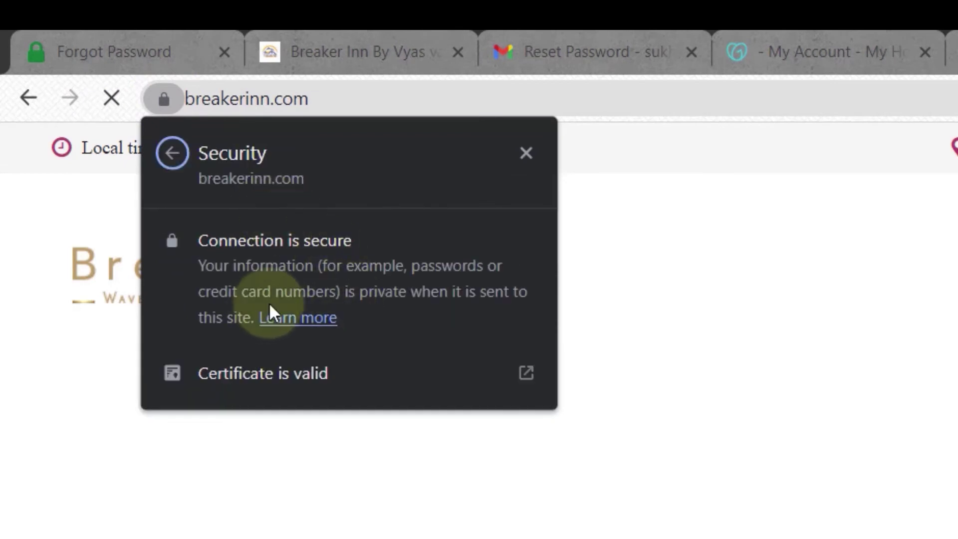
click(455, 385)
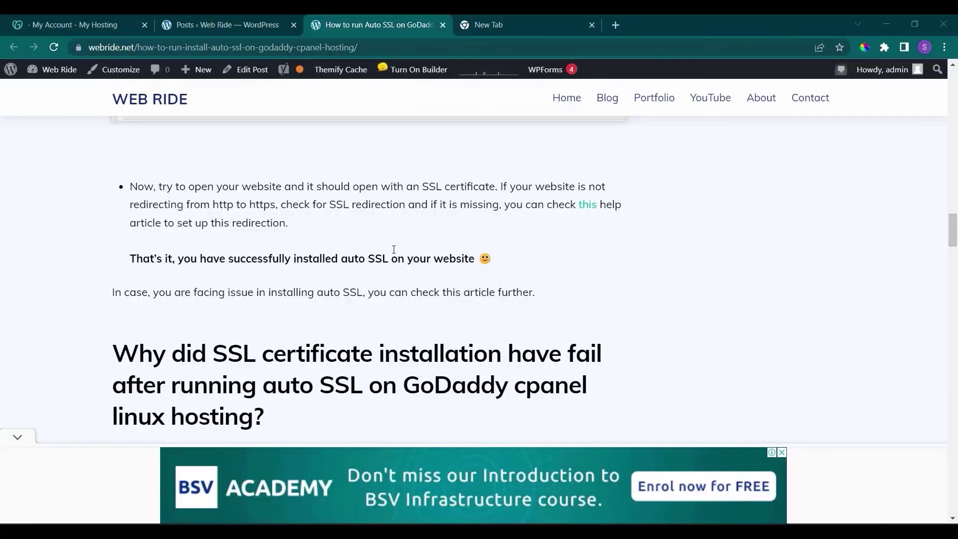
Read the webride.net article's section on why AutoSSL installation fails on GoDaddy cPanel hosting and how to fix it
scroll(394, 250, down, 5)
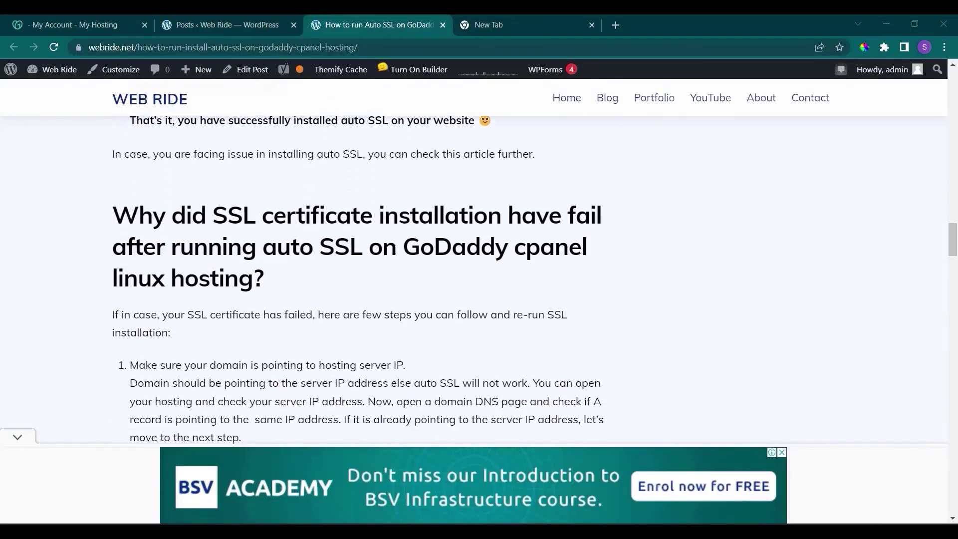
scroll(394, 249, up, 1)
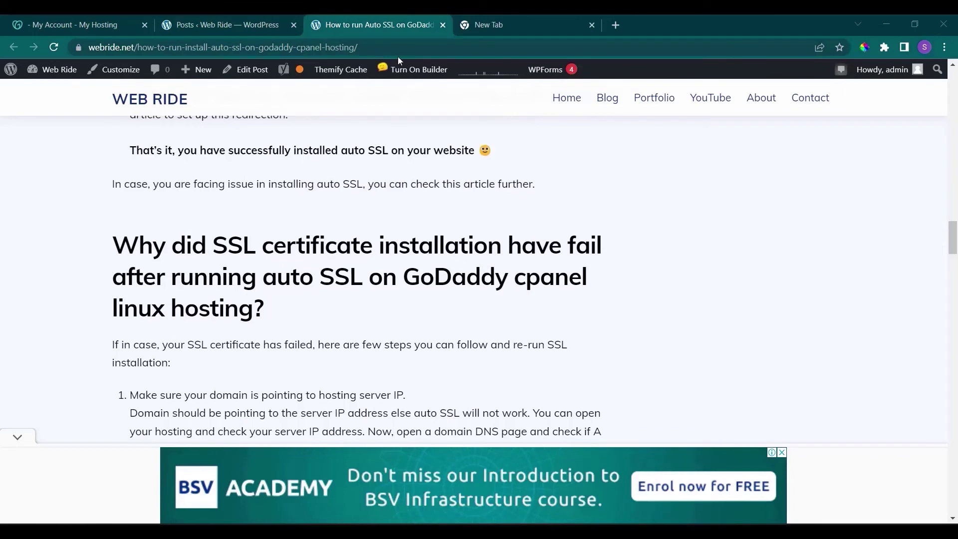
drag(358, 47, 200, 47)
click(200, 47)
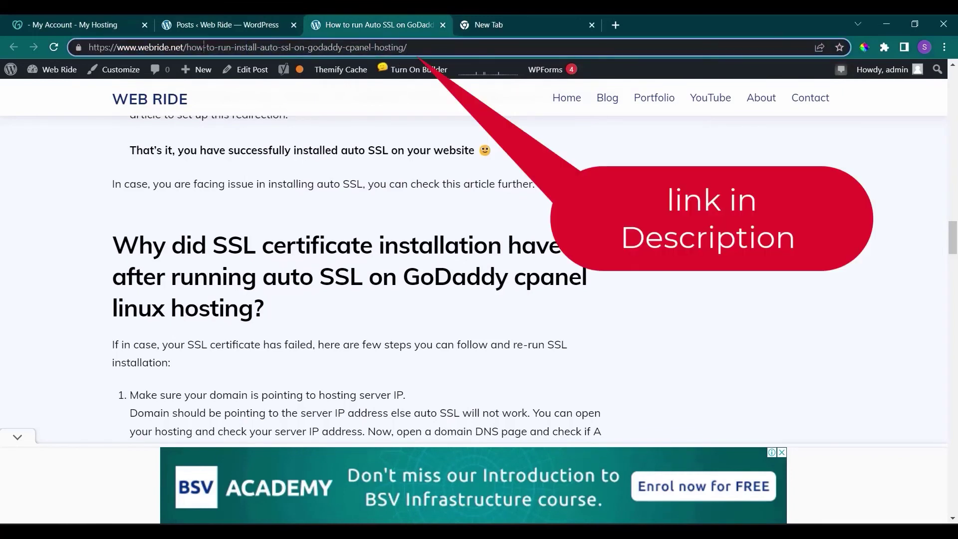
scroll(161, 267, down, 4)
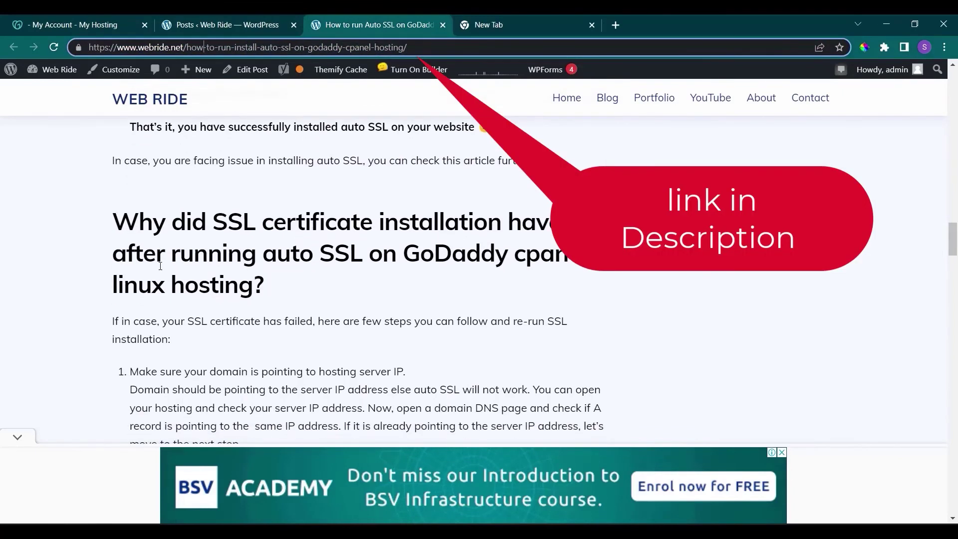
scroll(160, 266, down, 12)
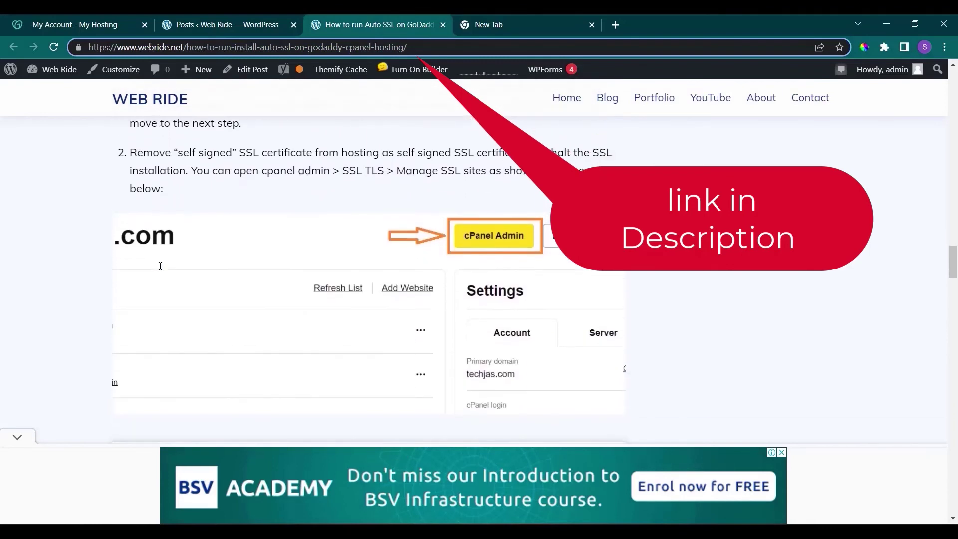
scroll(160, 265, down, 7)
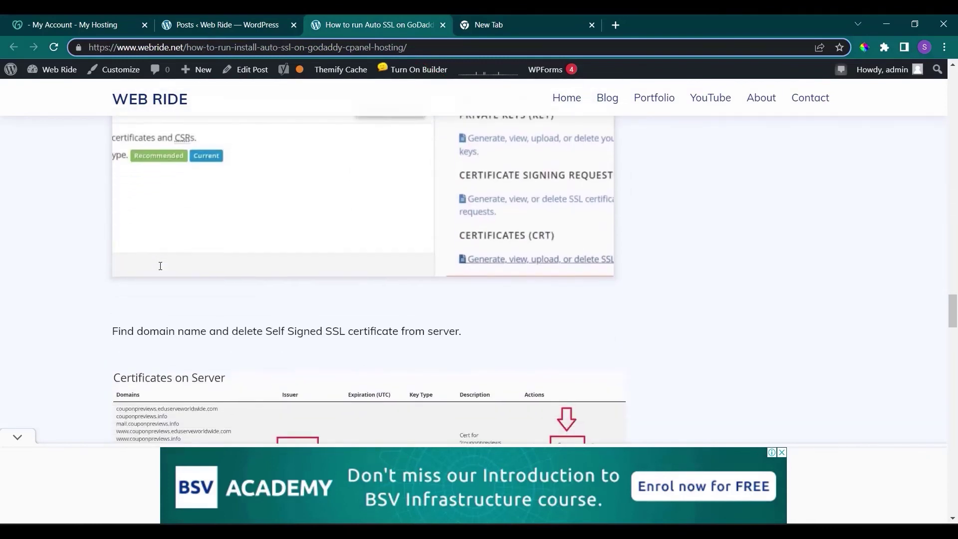